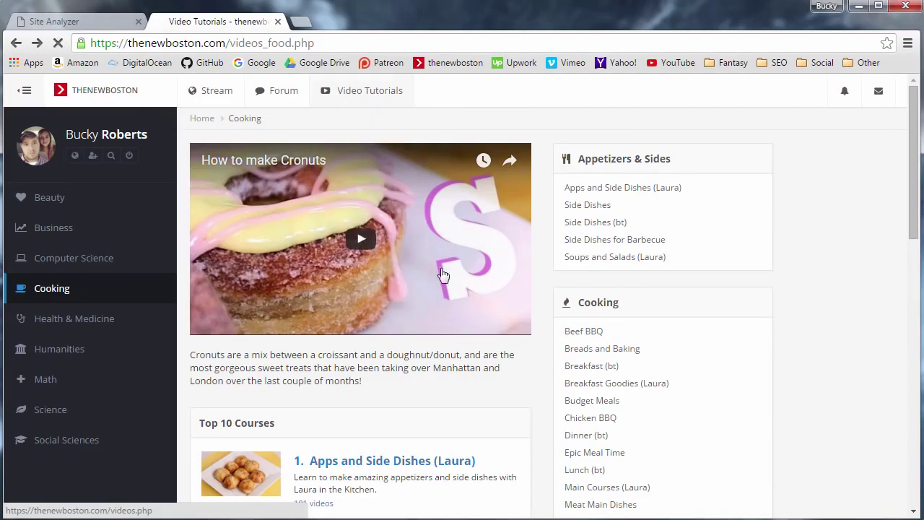
Open the Java Game Development course on thenewboston, and return to the Computer Science video tutorials page
scroll(614, 231, down, 3)
scroll(615, 238, down, 3)
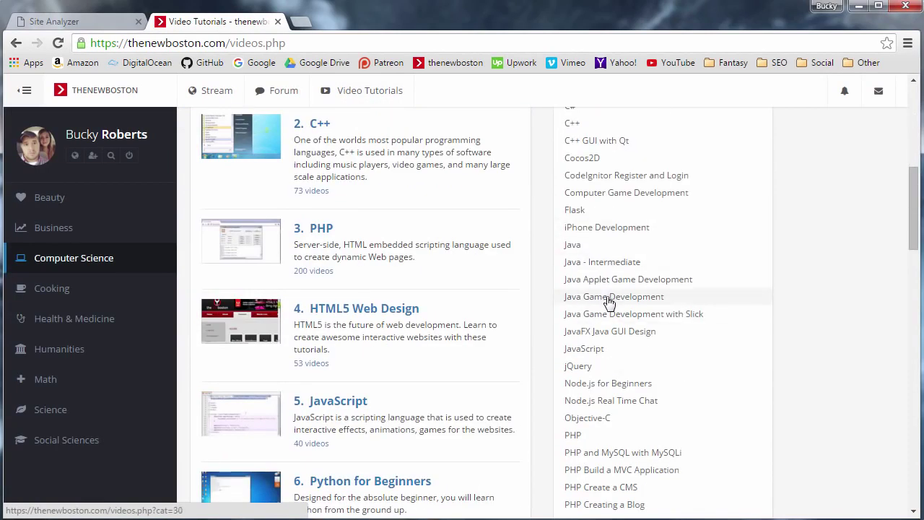
click(615, 295)
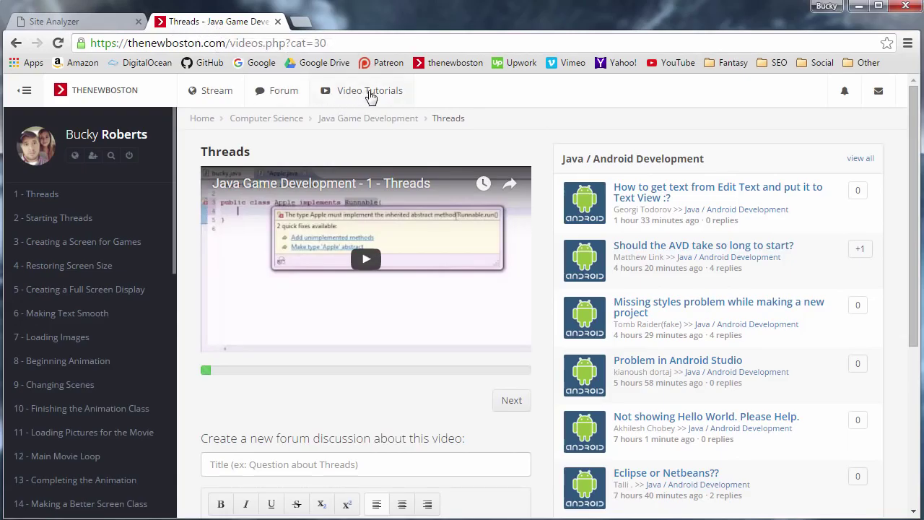
mouse_move(370, 98)
click(364, 170)
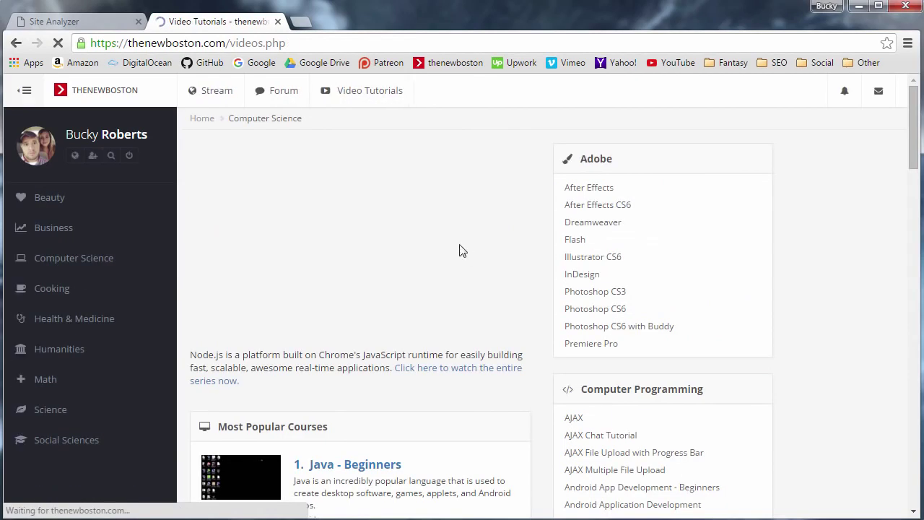
Switch to the Site Analyzer crawl report and review the Pages content table in its duplicate content section
click(65, 20)
mouse_move(272, 229)
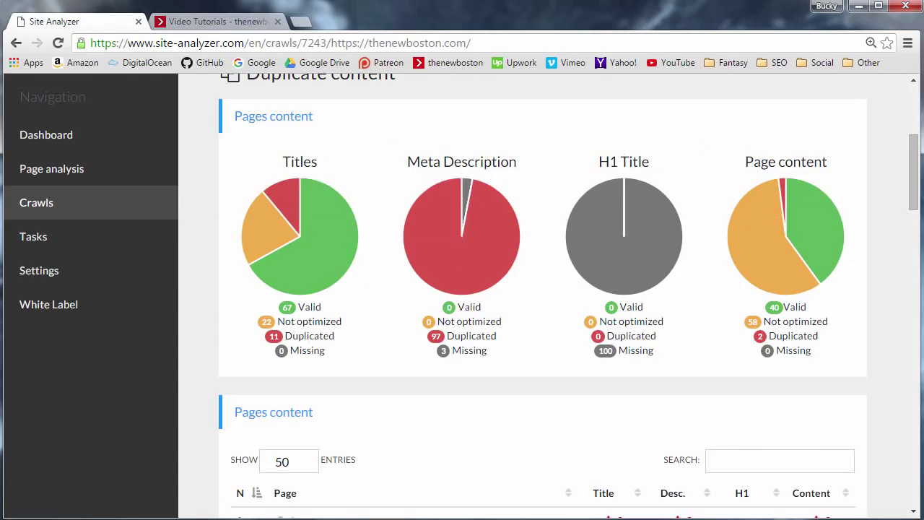
click(209, 21)
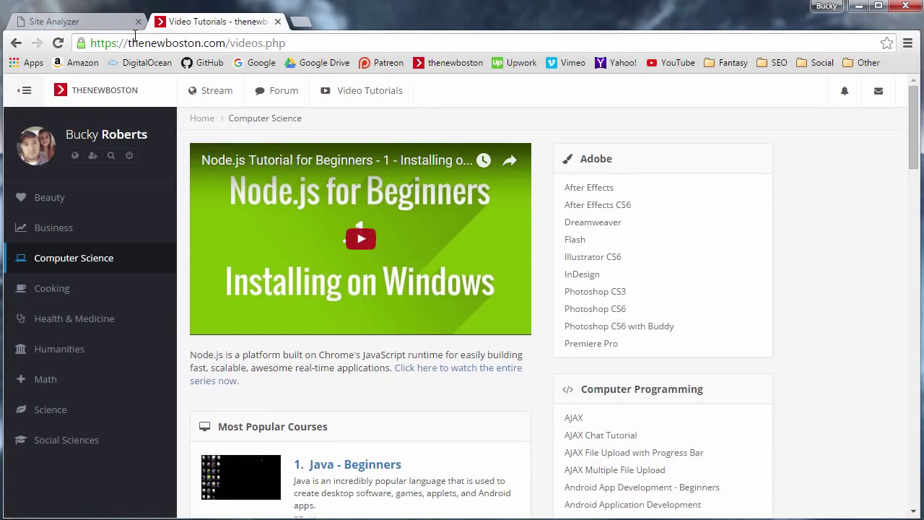
click(54, 21)
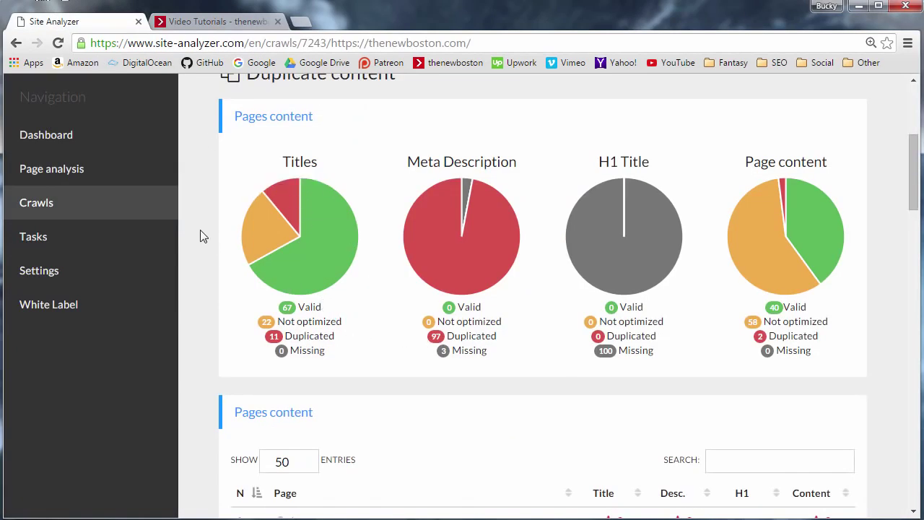
scroll(163, 216, down, 1)
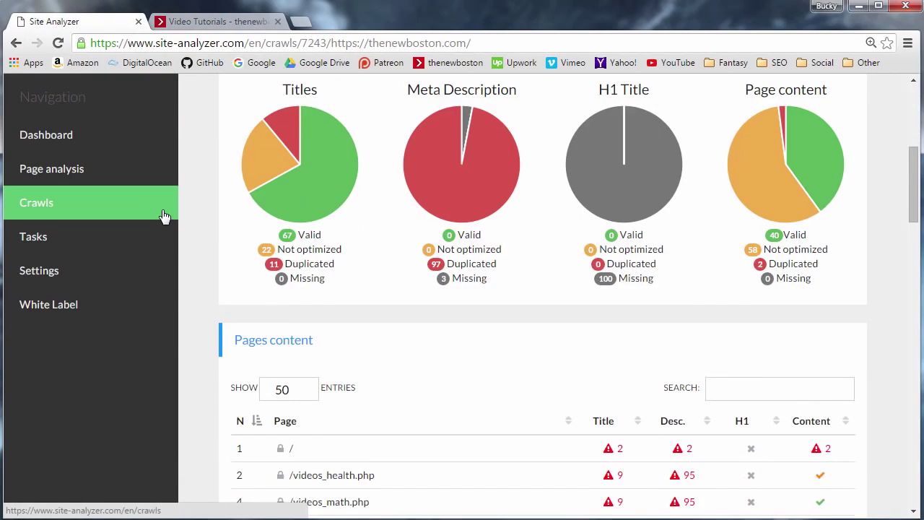
scroll(202, 229, down, 3)
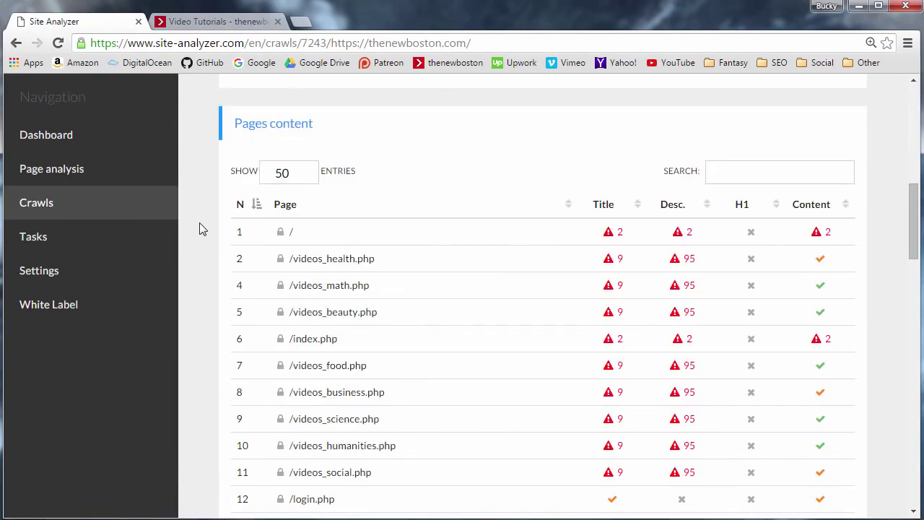
scroll(202, 217, down, 1)
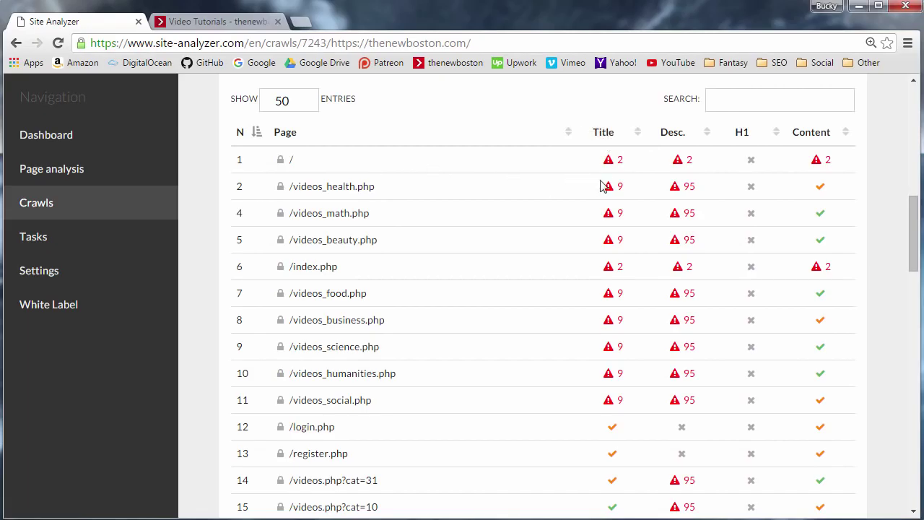
Inspect the duplicate-title details of the home page and /videos_health.php in the Pages content table
mouse_move(620, 163)
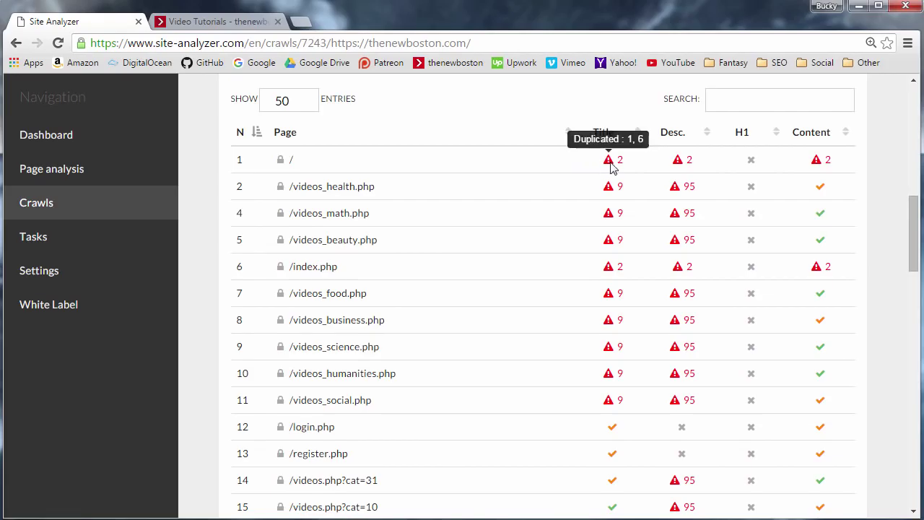
drag(382, 189, 290, 188)
click(329, 186)
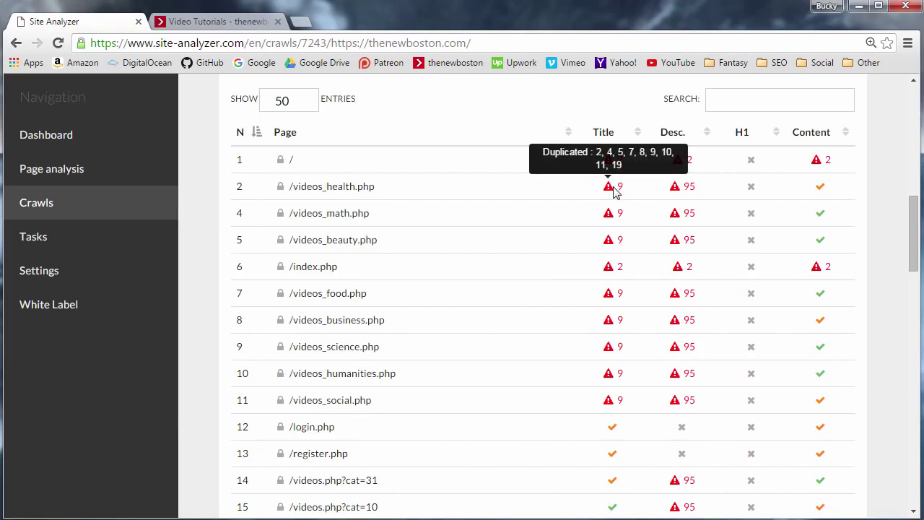
Switch to the thenewboston site and open its Health & Medicine video tutorials page
click(177, 27)
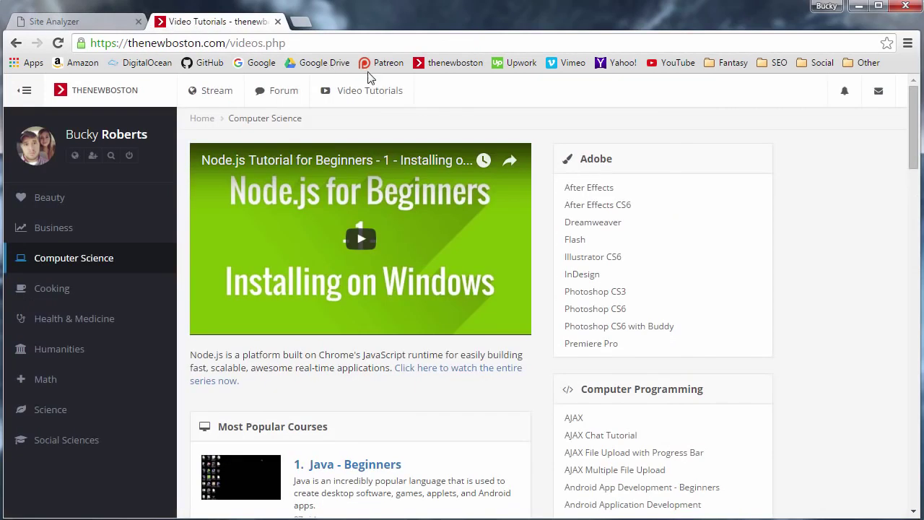
mouse_move(375, 90)
click(383, 206)
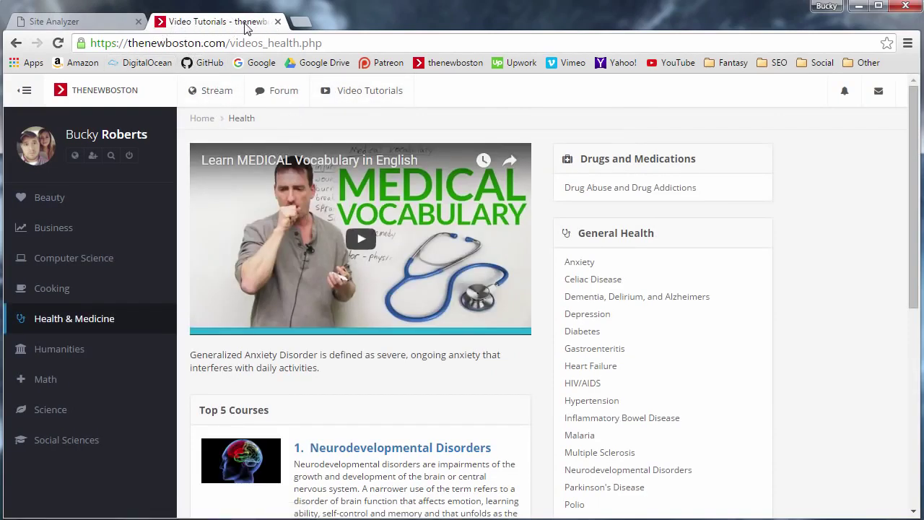
Compare the duplicate-title entries for /videos_health.php, /videos_math.php and /videos_beauty.php in Site Analyzer with the Health page's title on thenewboston
click(75, 27)
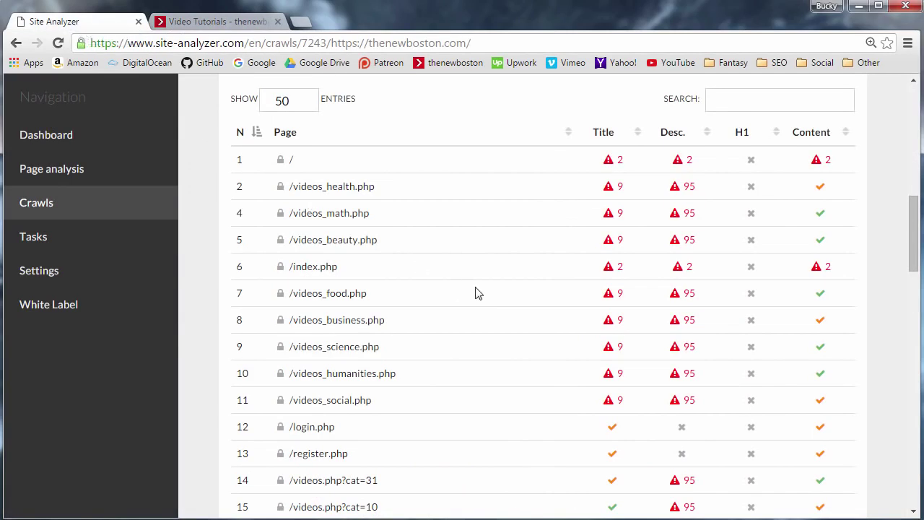
mouse_move(608, 196)
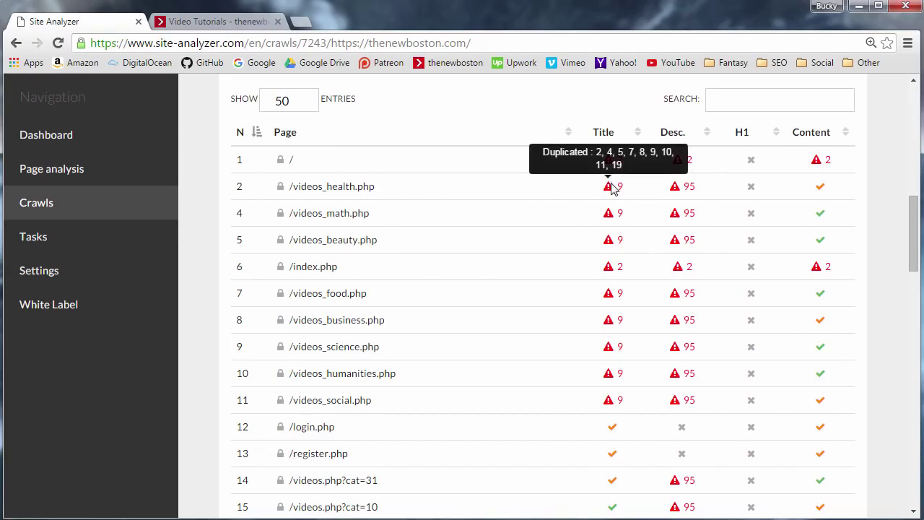
drag(375, 188, 287, 187)
drag(371, 214, 293, 215)
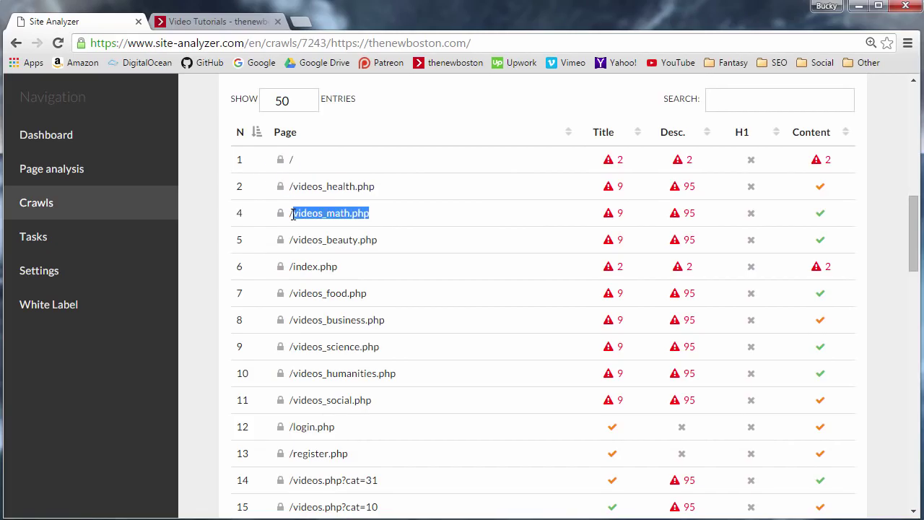
drag(378, 240, 293, 241)
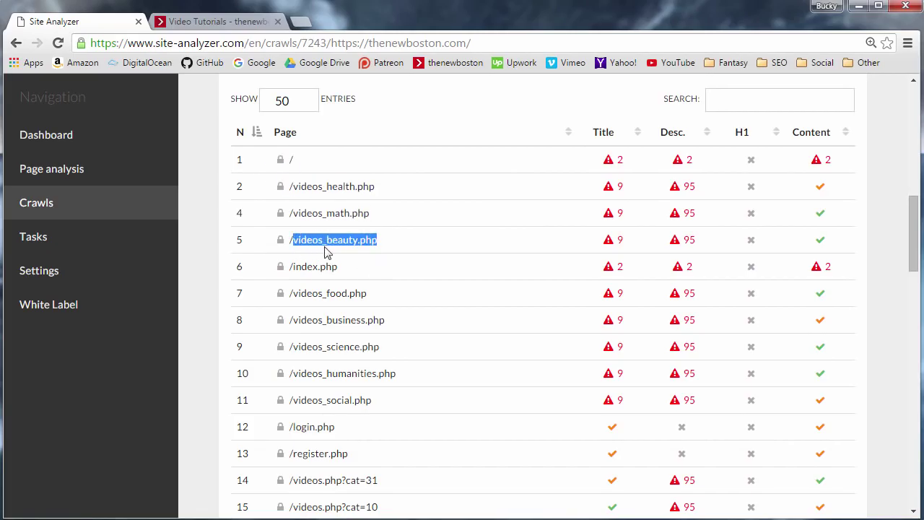
click(334, 191)
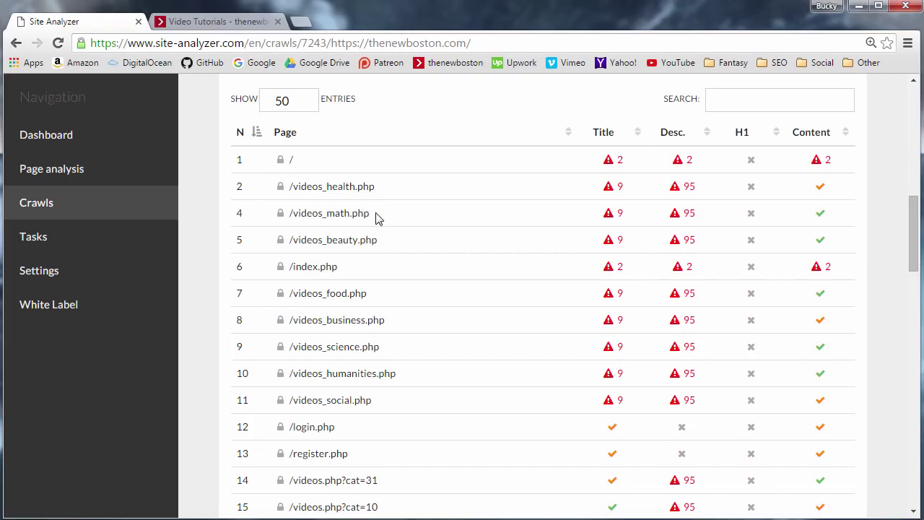
drag(376, 214, 289, 213)
drag(377, 240, 289, 239)
click(335, 231)
click(233, 23)
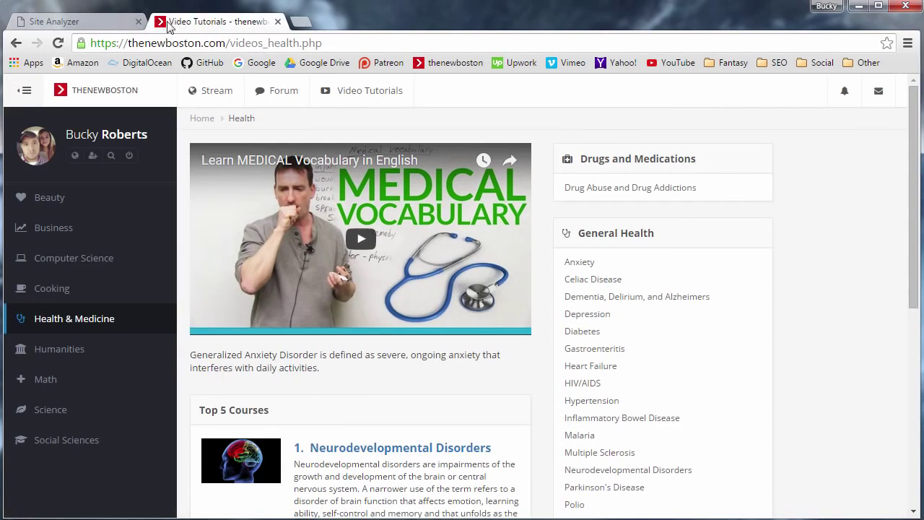
click(98, 23)
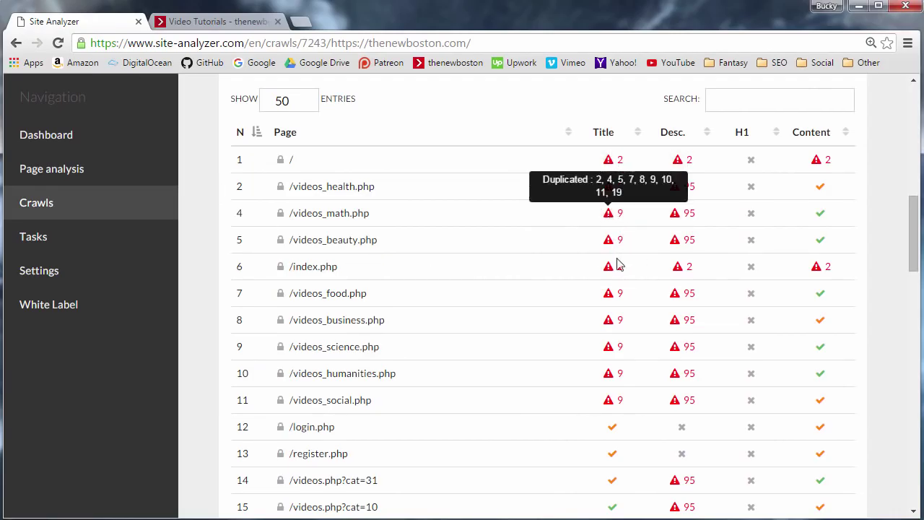
Examine the Title and Desc. columns of the Pages content table for duplicated titles and meta descriptions
scroll(633, 306, down, 2)
scroll(632, 361, down, 2)
scroll(625, 378, up, 6)
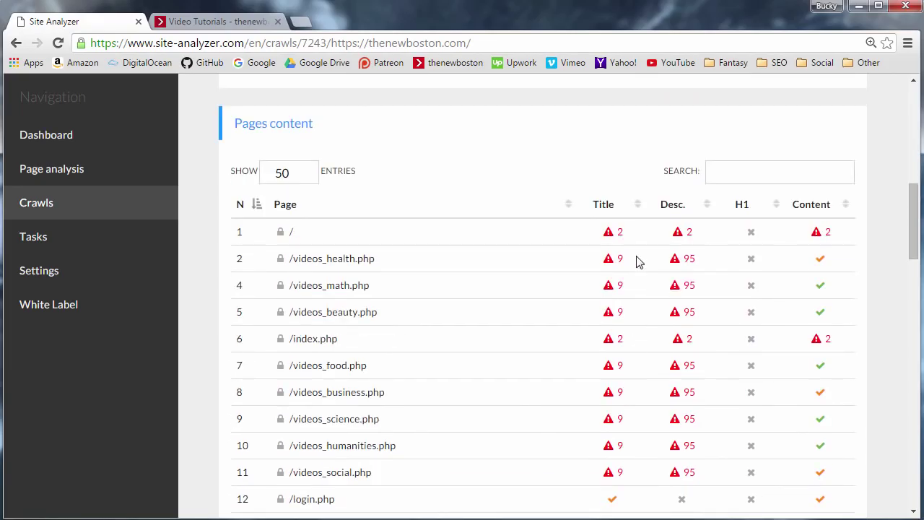
scroll(689, 320, down, 2)
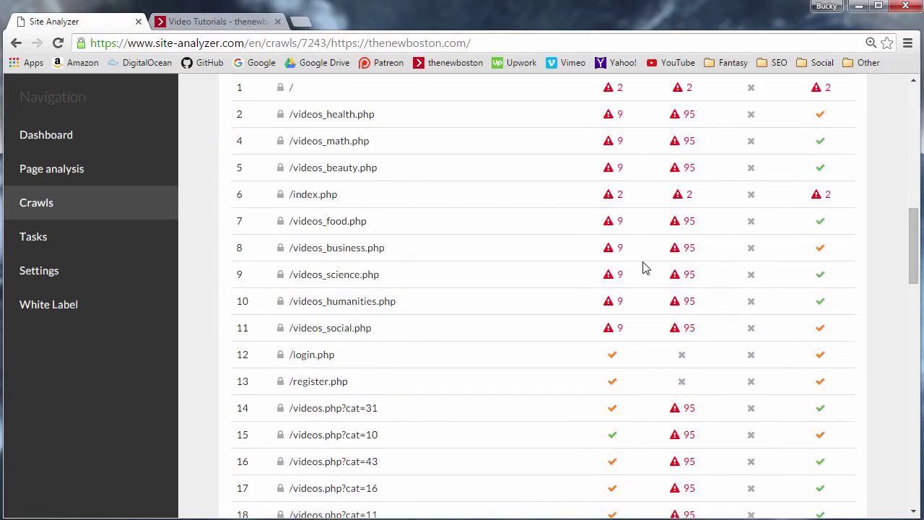
scroll(628, 259, up, 1)
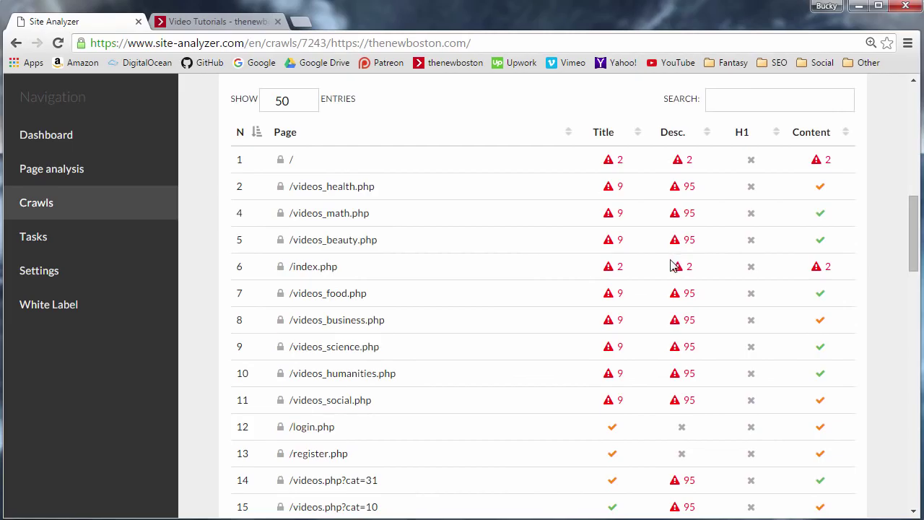
scroll(671, 266, down, 3)
scroll(686, 368, up, 3)
scroll(638, 399, up, 1)
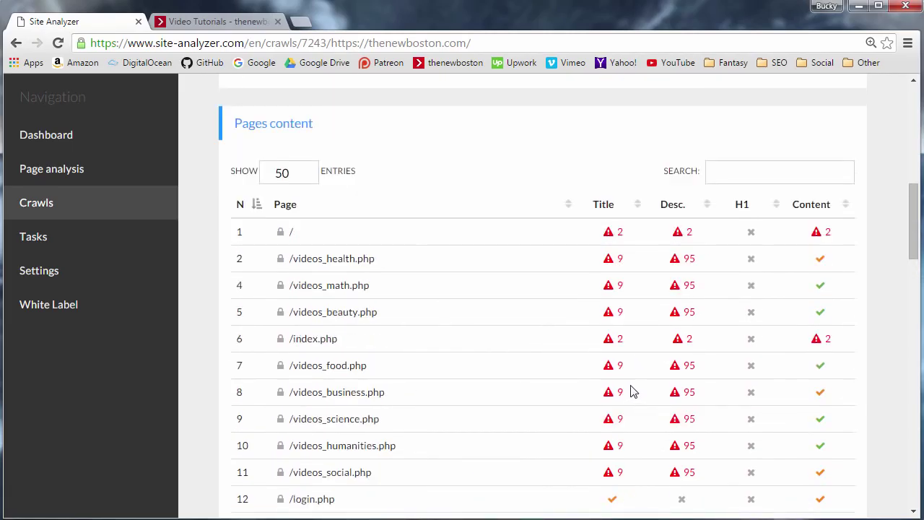
Open the Pages Analysis section of the crawl report and review its list of page analysis issues
scroll(546, 351, up, 3)
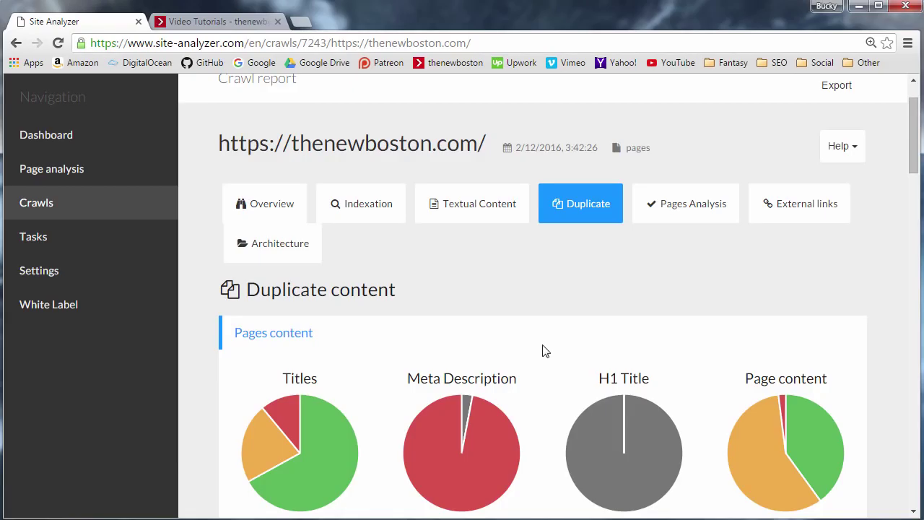
click(677, 206)
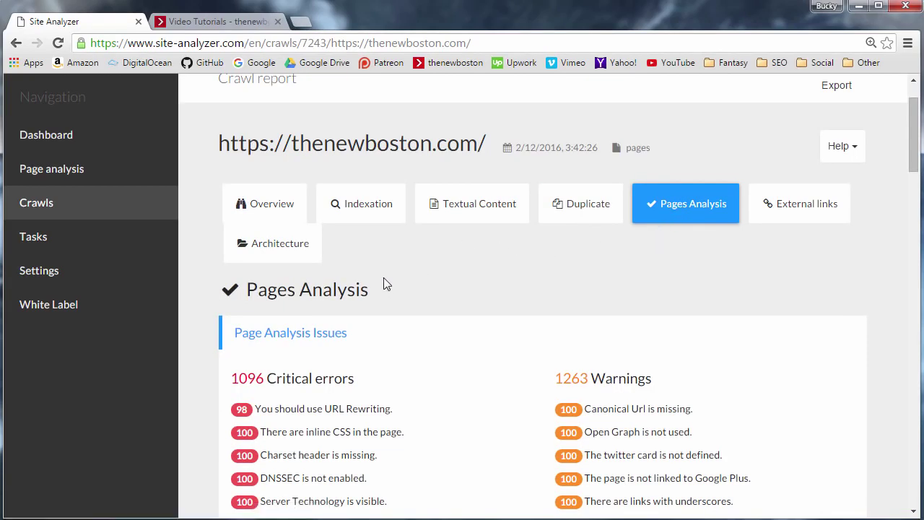
scroll(382, 277, down, 1)
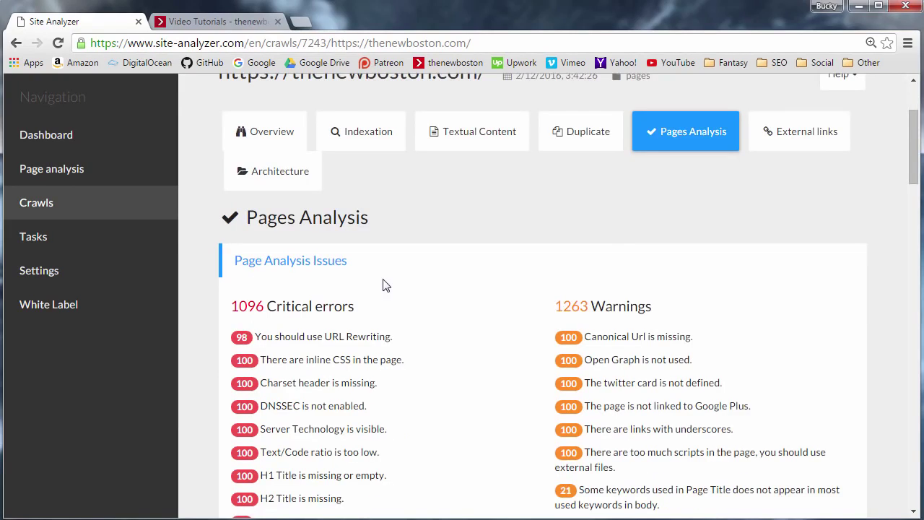
scroll(382, 278, down, 1)
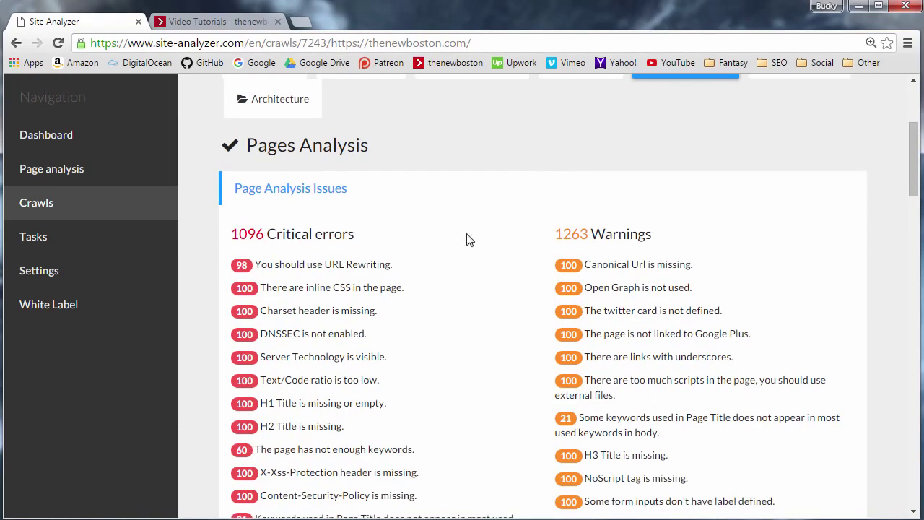
scroll(473, 232, down, 2)
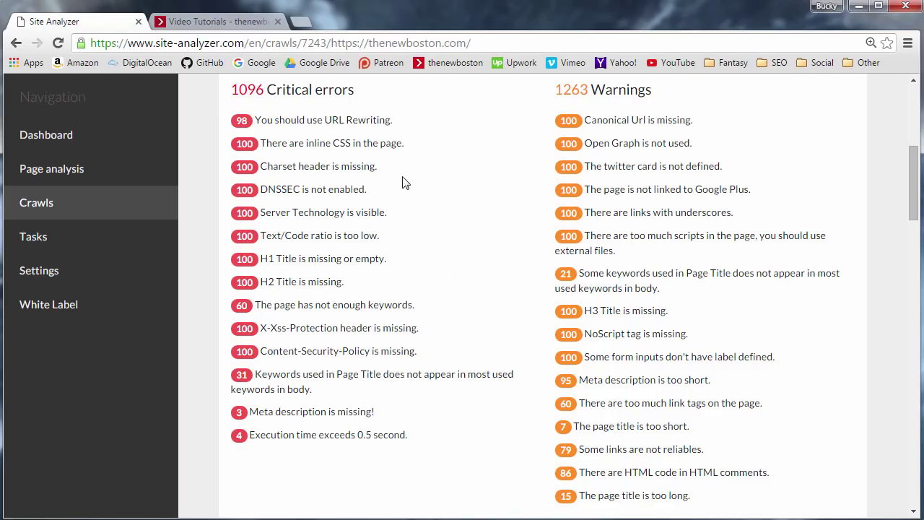
Highlight the Critical errors heading, the Warnings heading, and the Critical errors heading again to compare both issue categories
drag(361, 96, 268, 89)
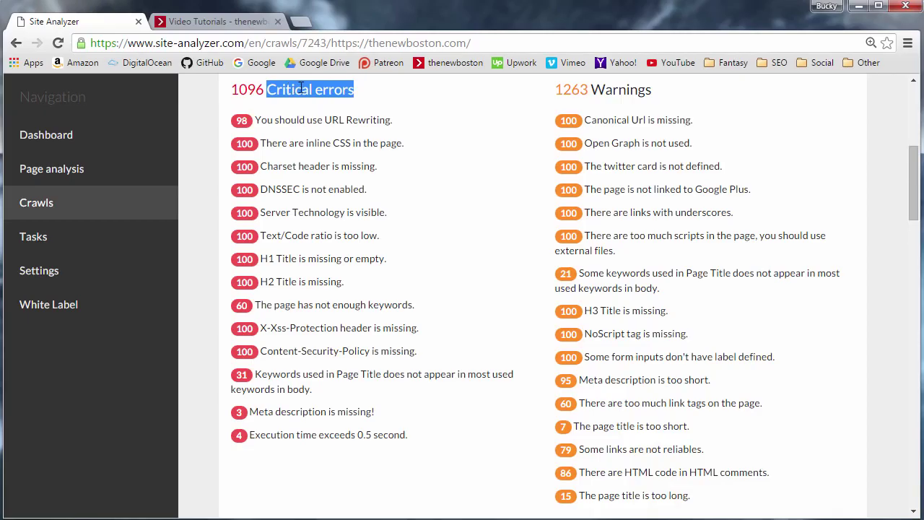
click(291, 86)
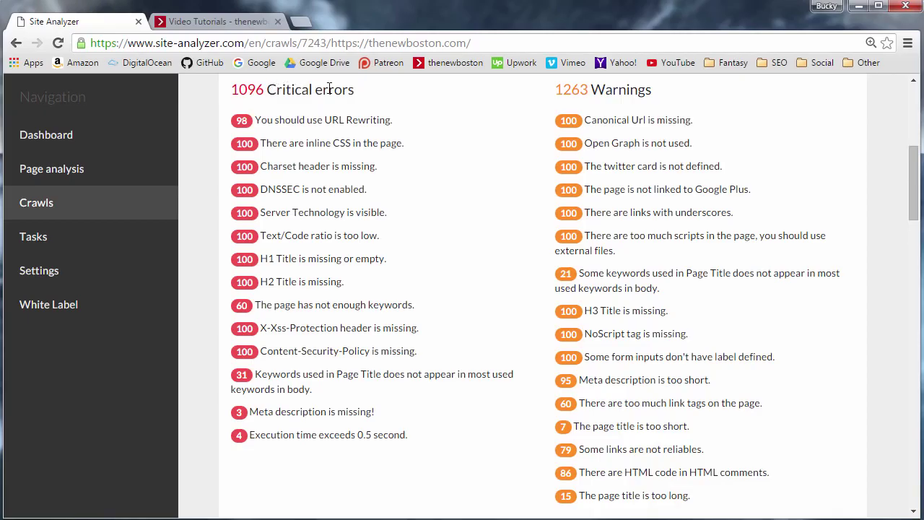
double_click(612, 91)
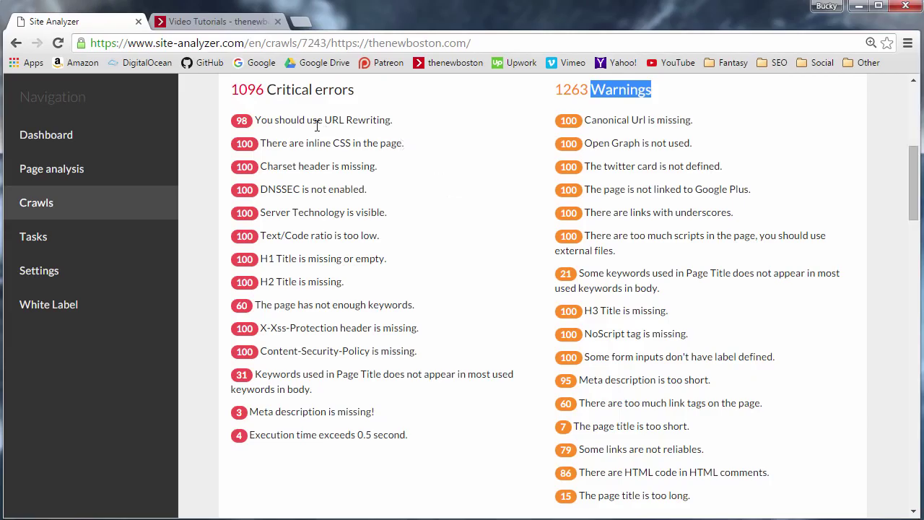
click(300, 91)
drag(269, 91, 356, 90)
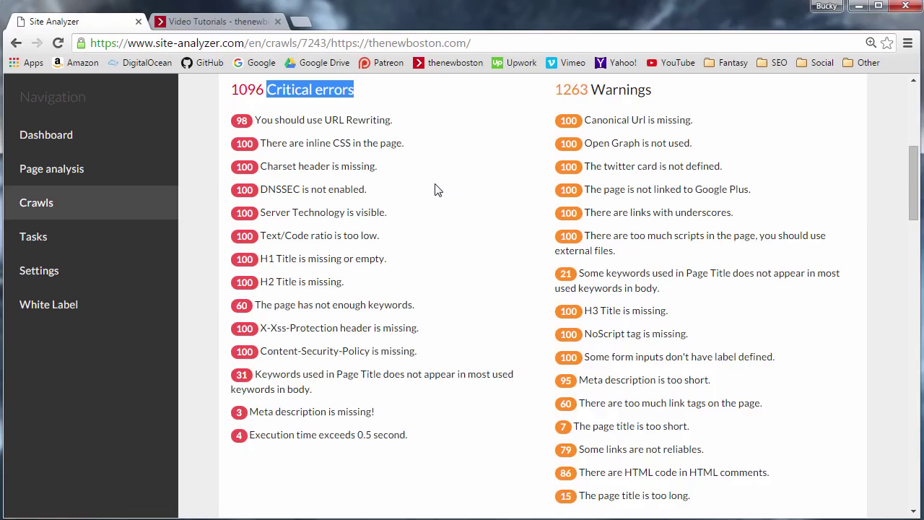
Look over the remaining critical errors and warnings, and bring up the Page Analysis scores table
scroll(474, 250, down, 3)
scroll(433, 246, down, 2)
scroll(592, 231, up, 6)
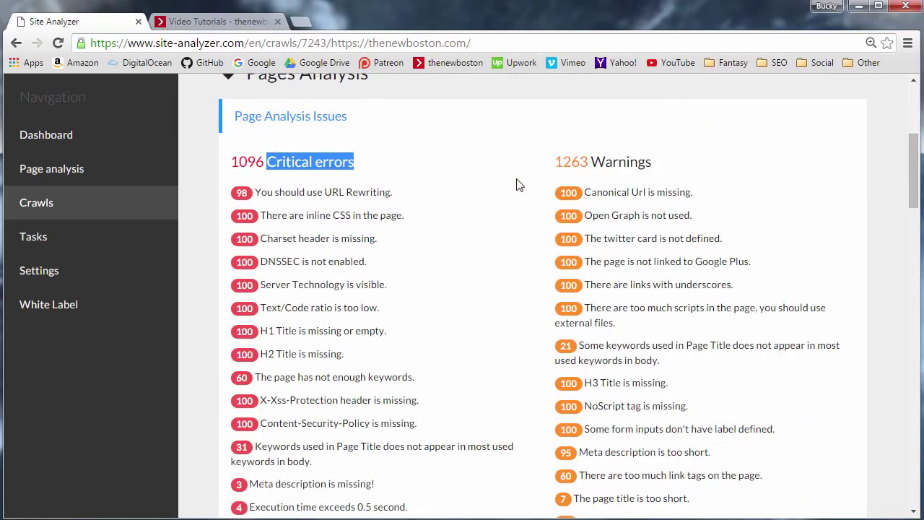
scroll(505, 202, down, 5)
scroll(426, 216, down, 1)
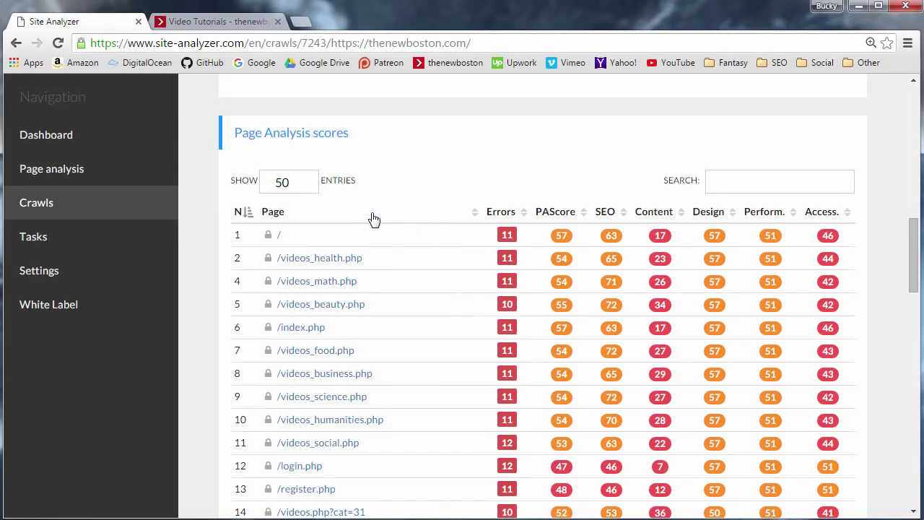
Switch to the thenewboston site, go to its forum, and view the topic "Should the AVD take so long to start?"
scroll(366, 231, down, 1)
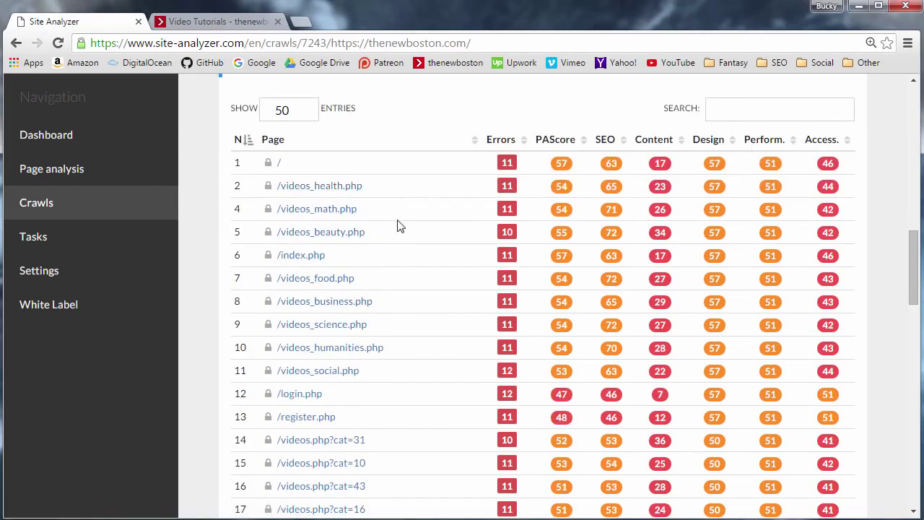
click(213, 21)
click(283, 93)
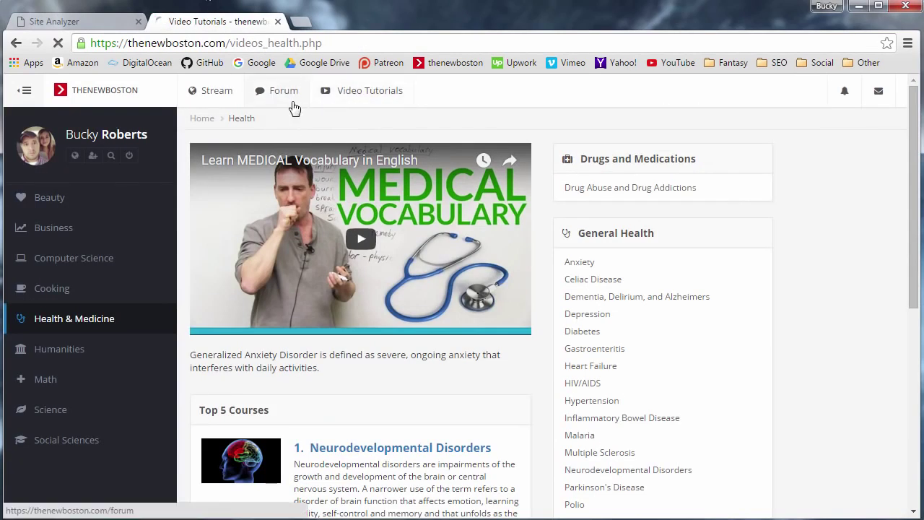
scroll(358, 252, down, 3)
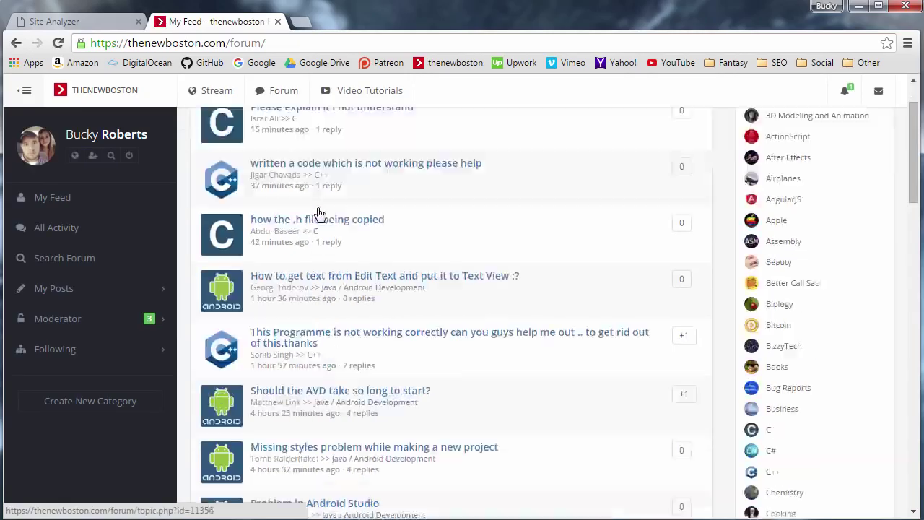
click(358, 252)
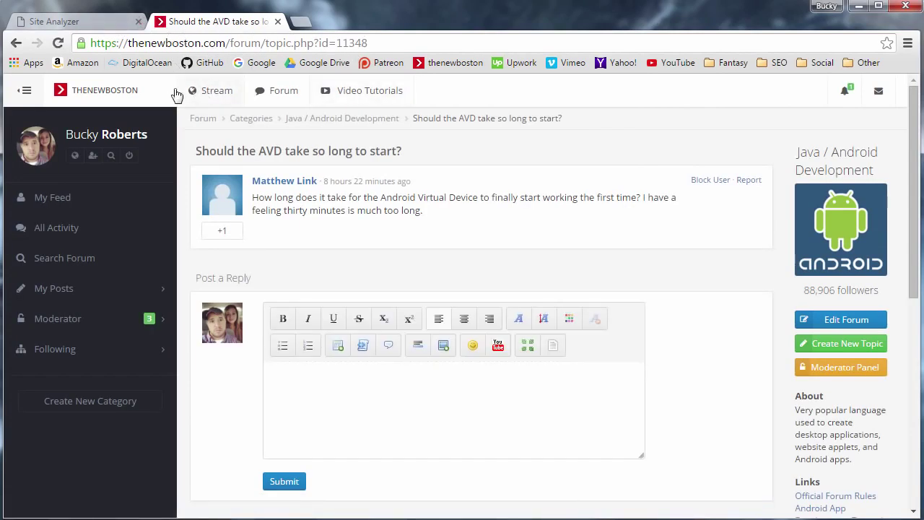
Browse from the forum topic back to the thenewboston home page, and return to the Page Analysis scores table in Site Analyzer
click(119, 92)
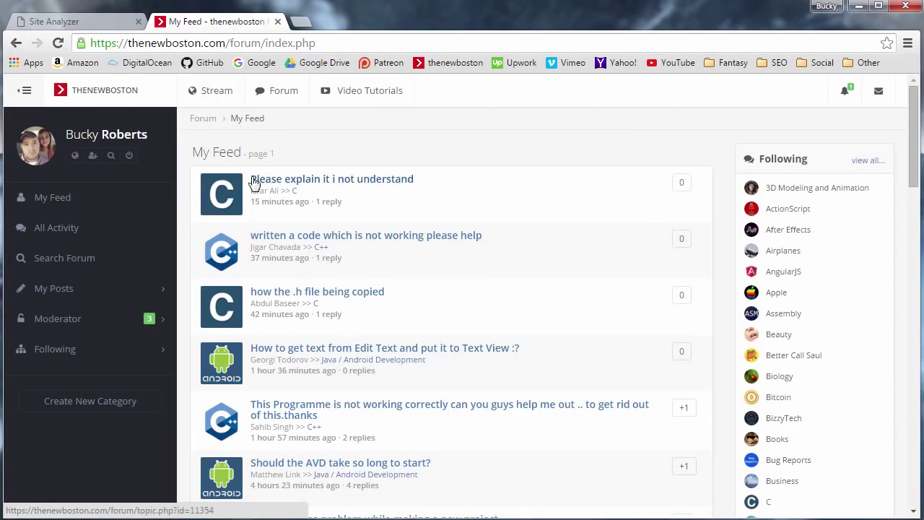
click(213, 91)
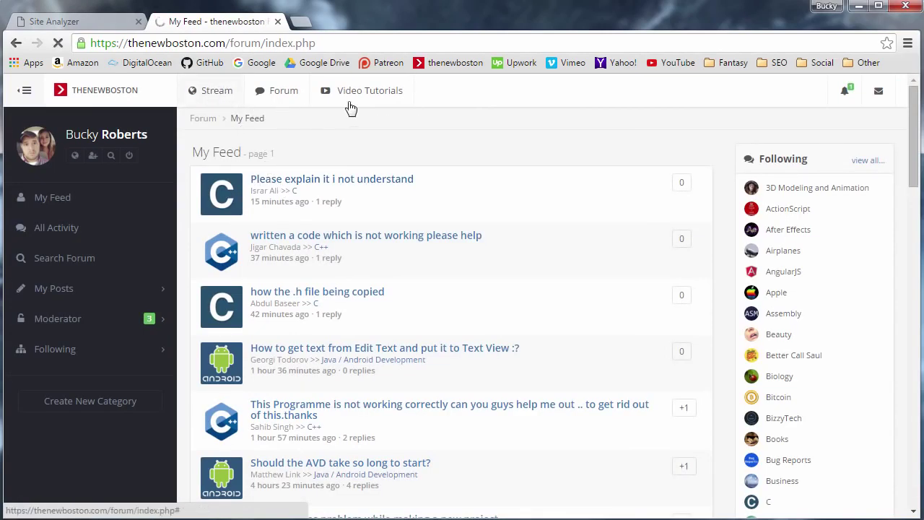
click(124, 95)
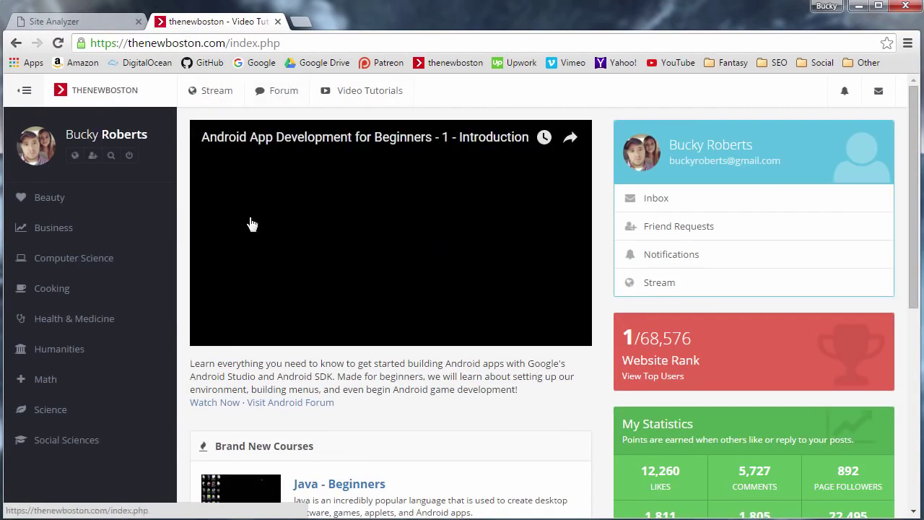
click(79, 22)
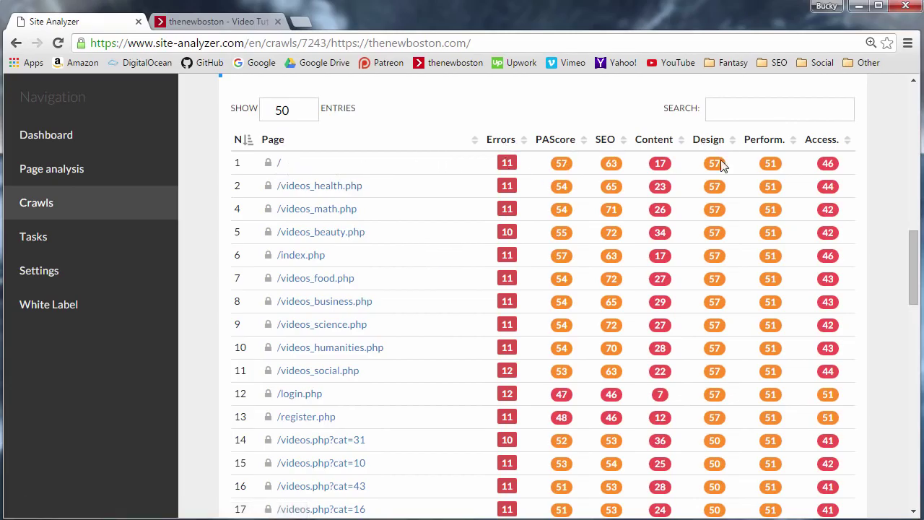
Look over the thenewboston home page, including its Brand New Courses list
key(ctrl+Tab)
scroll(295, 205, down, 1)
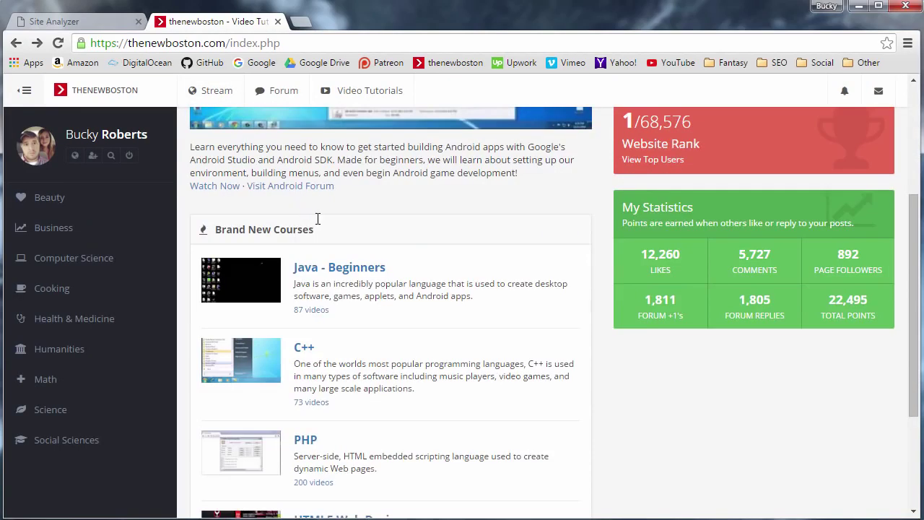
scroll(315, 219, up, 3)
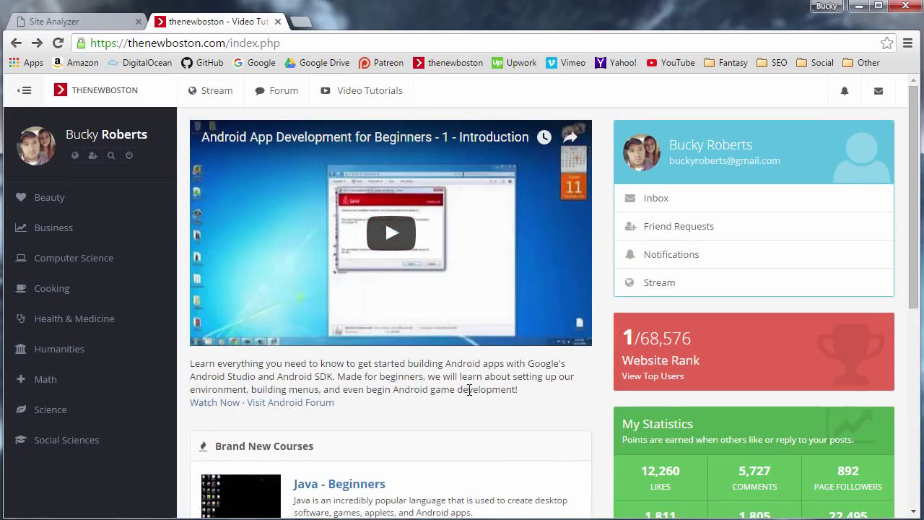
Return to the crawl report and bring up the Directory Mapping diagram in its Architecture section
key(ctrl+Tab)
scroll(393, 228, down, 8)
scroll(462, 267, up, 4)
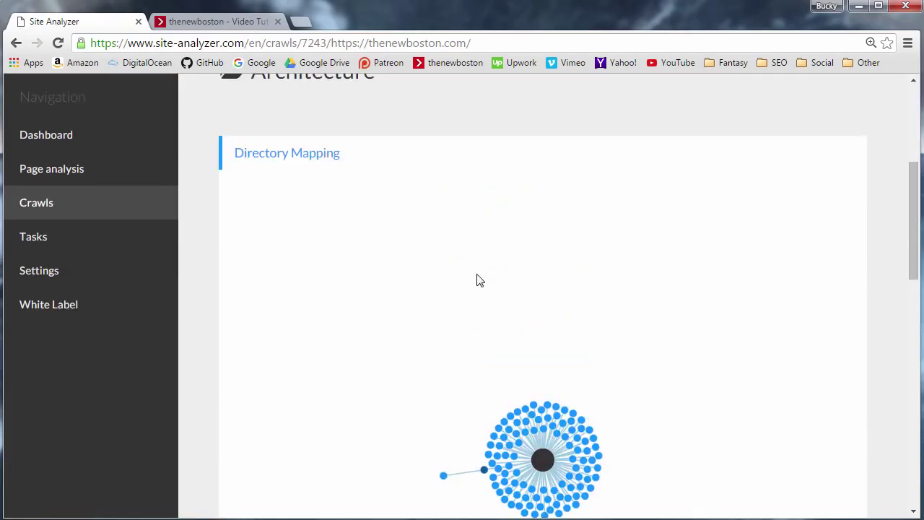
scroll(481, 279, down, 3)
Highlight the /index.php path in the thenewboston home page's address and look over the page
click(238, 22)
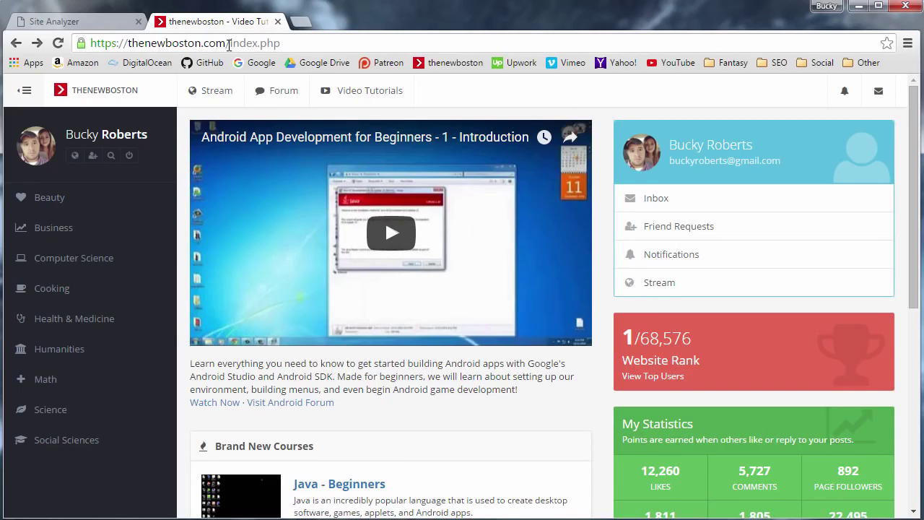
drag(247, 45, 315, 43)
scroll(345, 189, down, 1)
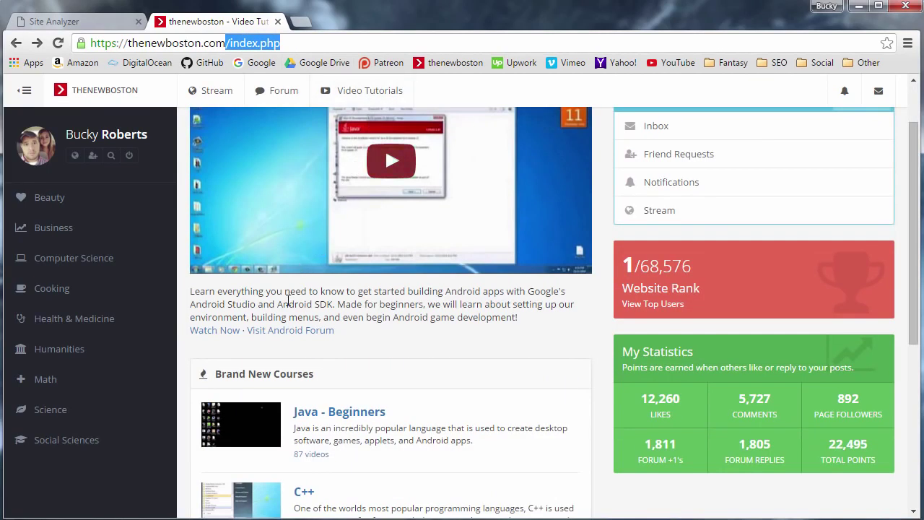
Highlight the URL path of the featured Android introduction video page and the forum/ folder in a C++ forum topic's address
click(227, 340)
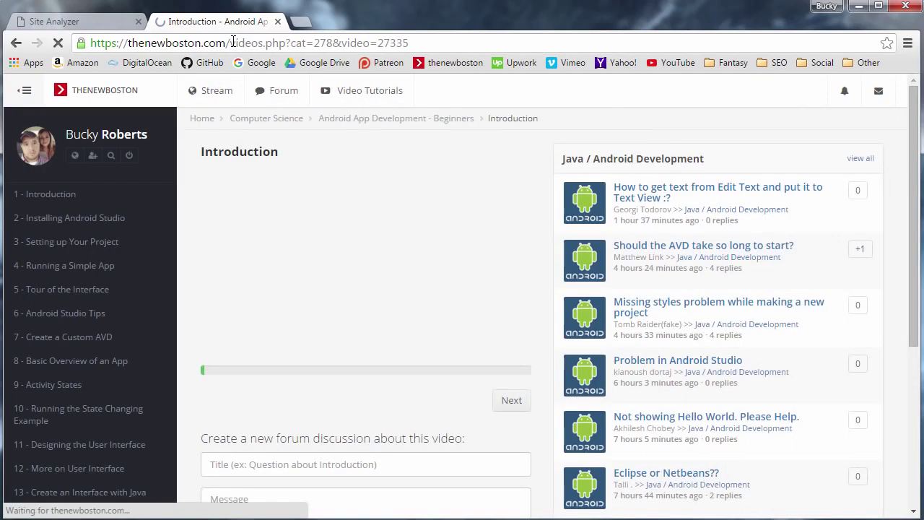
drag(229, 43, 402, 39)
drag(266, 43, 231, 43)
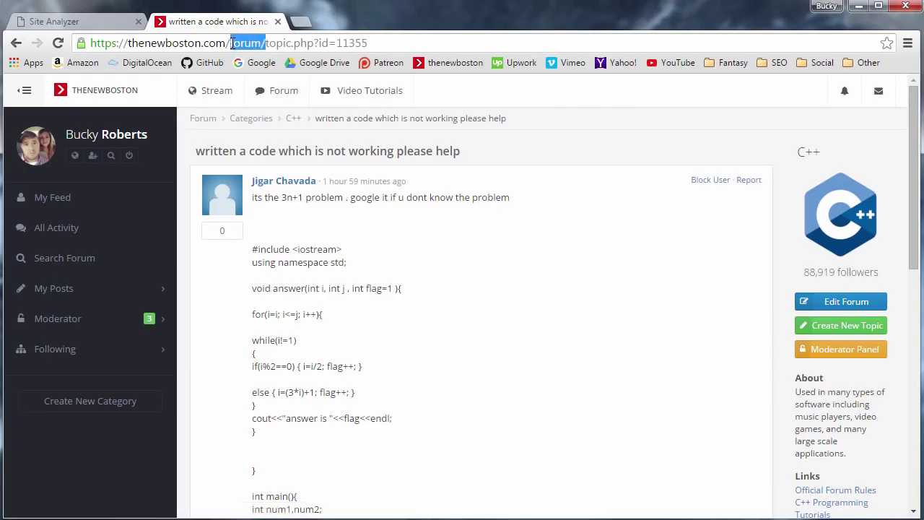
Examine the Directory Mapping diagram's nodes in the crawl report, checking them against the thenewboston site
click(110, 23)
mouse_move(445, 266)
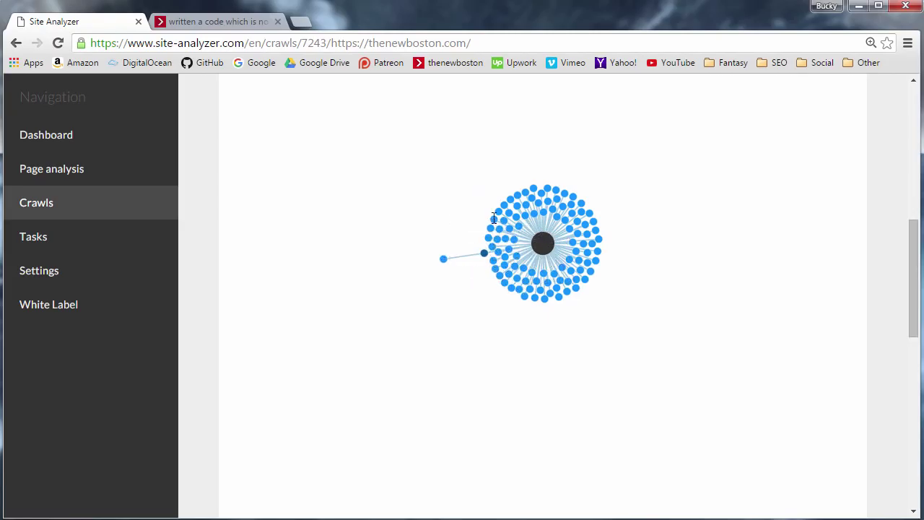
scroll(582, 238, down, 3)
scroll(582, 237, up, 3)
mouse_move(548, 250)
click(217, 22)
click(54, 21)
Open the Crawls page and look over the new website crawl form and the saved crawl reports
click(36, 253)
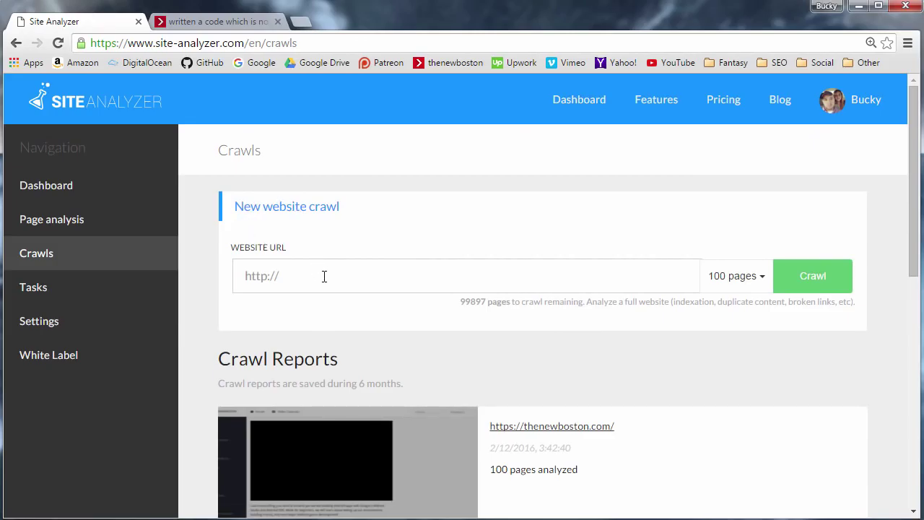
scroll(328, 274, down, 1)
scroll(327, 274, up, 1)
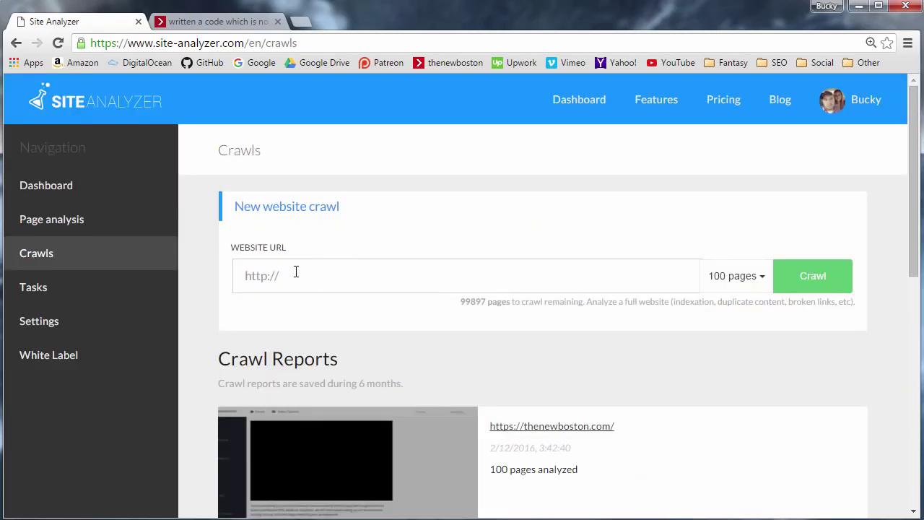